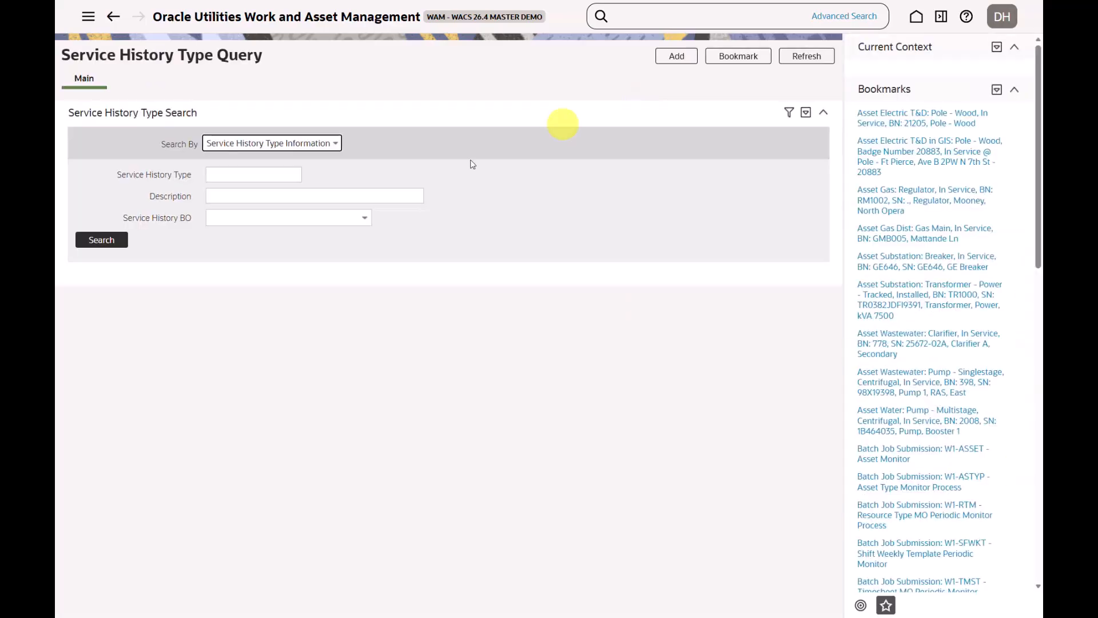
Search service history types by the description %hydr and open Hydrant Inspection Questionnaire - Conditional
left_click(269, 191)
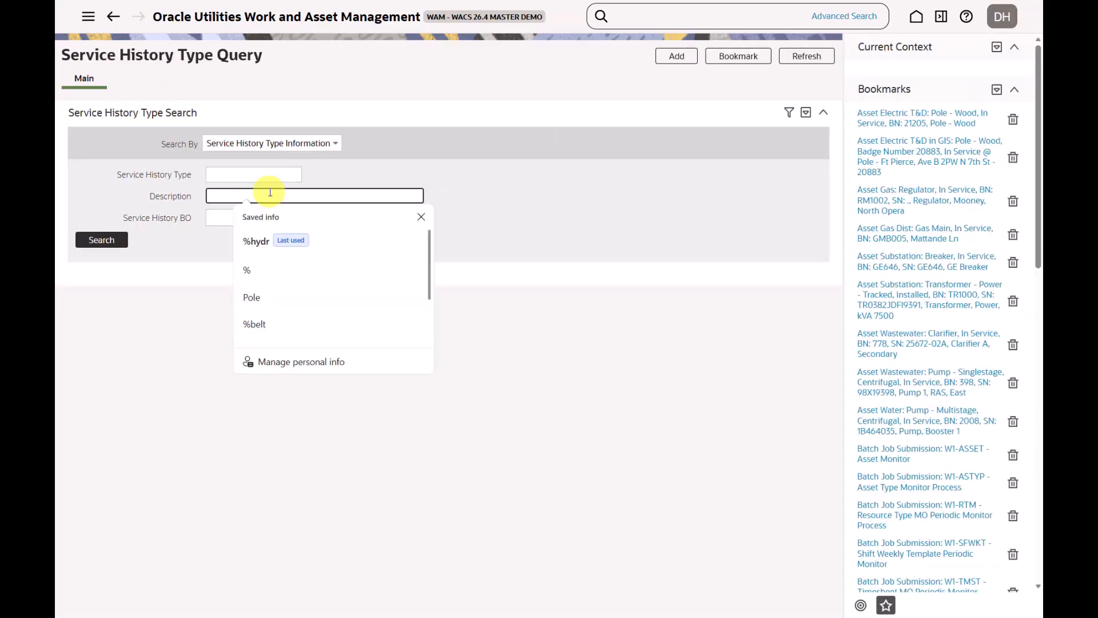
left_click(255, 241)
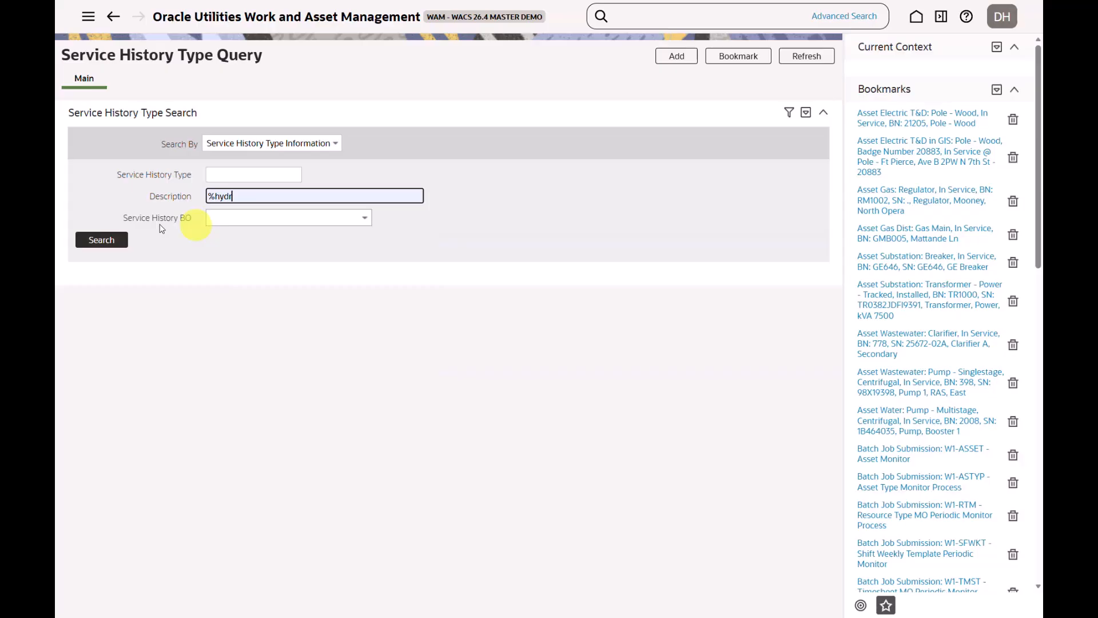
left_click(101, 240)
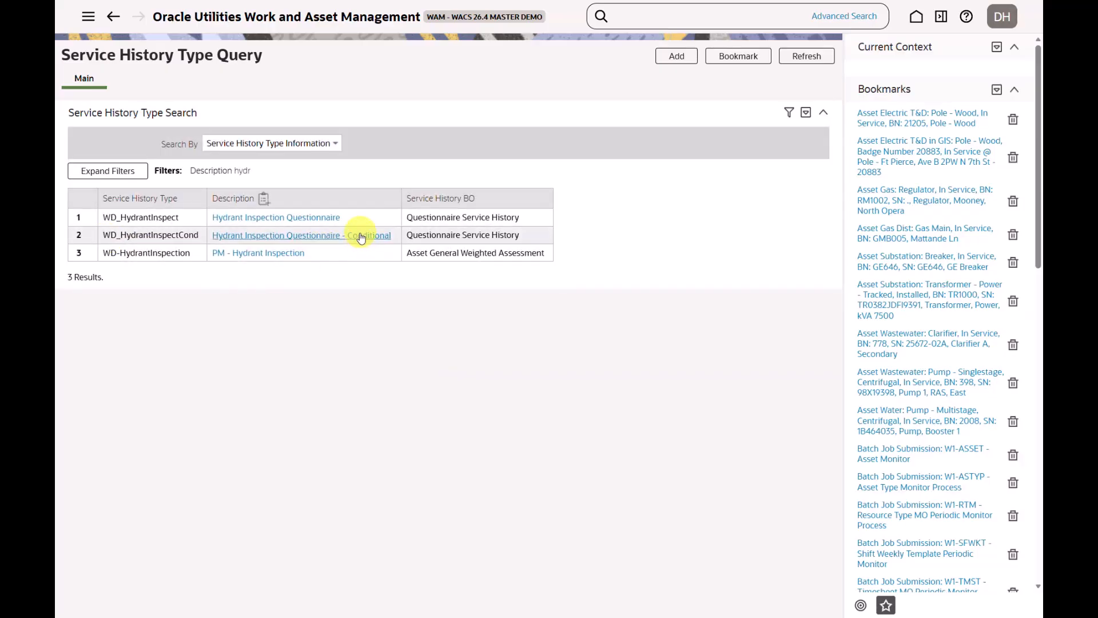
left_click(359, 240)
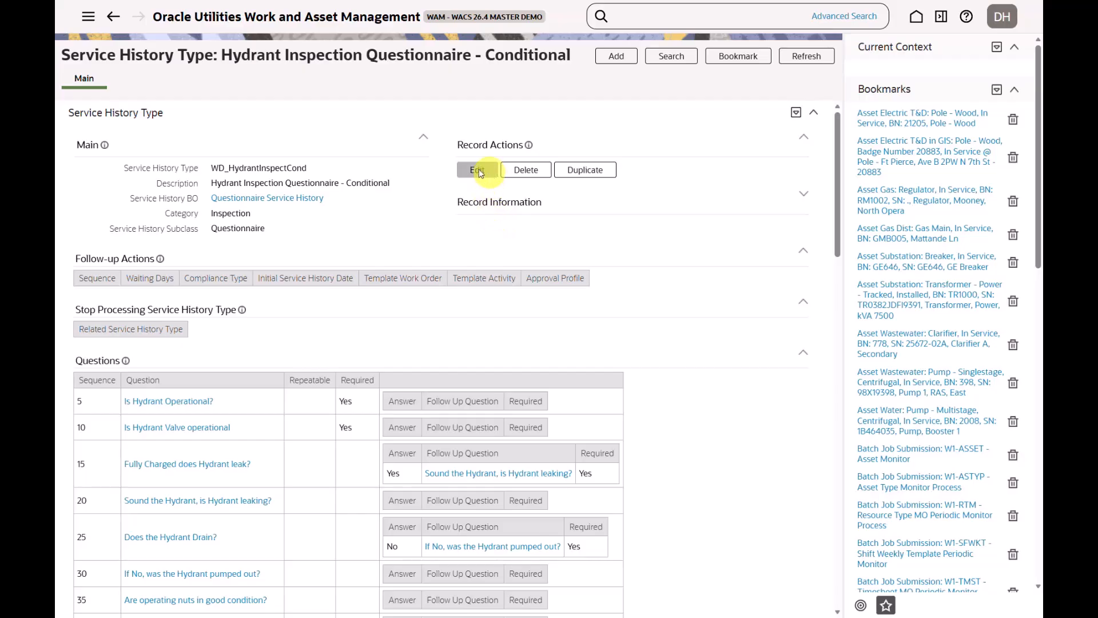
Open the questionnaire type for editing, examine its questions with their answer-based follow-up questions and required settings, and close it without saving
left_click(477, 172)
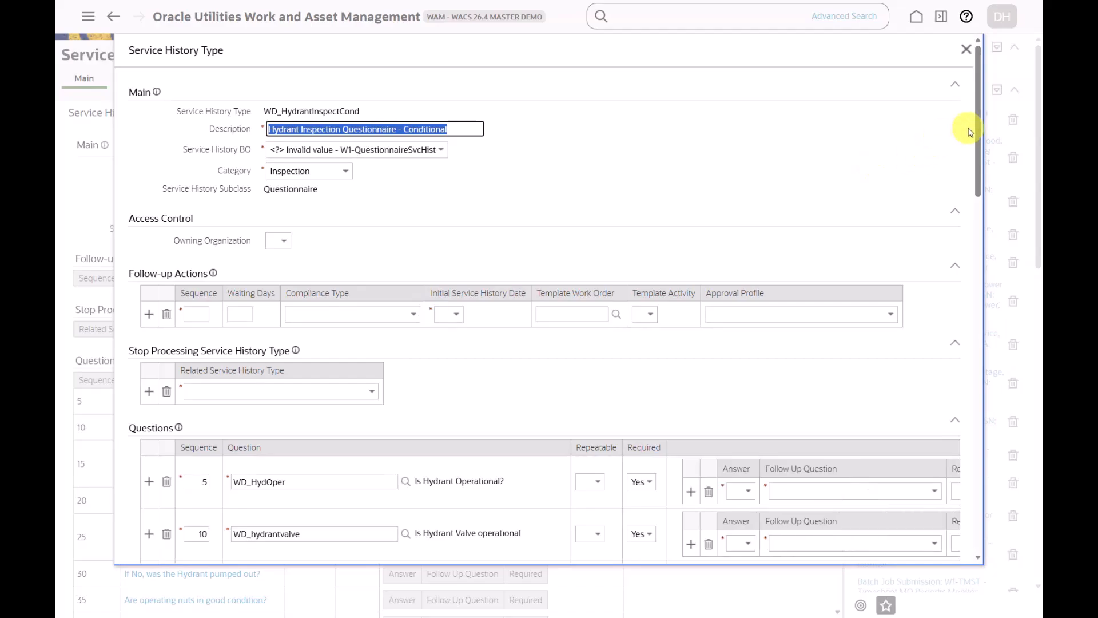
left_click_drag(976, 127, 983, 235)
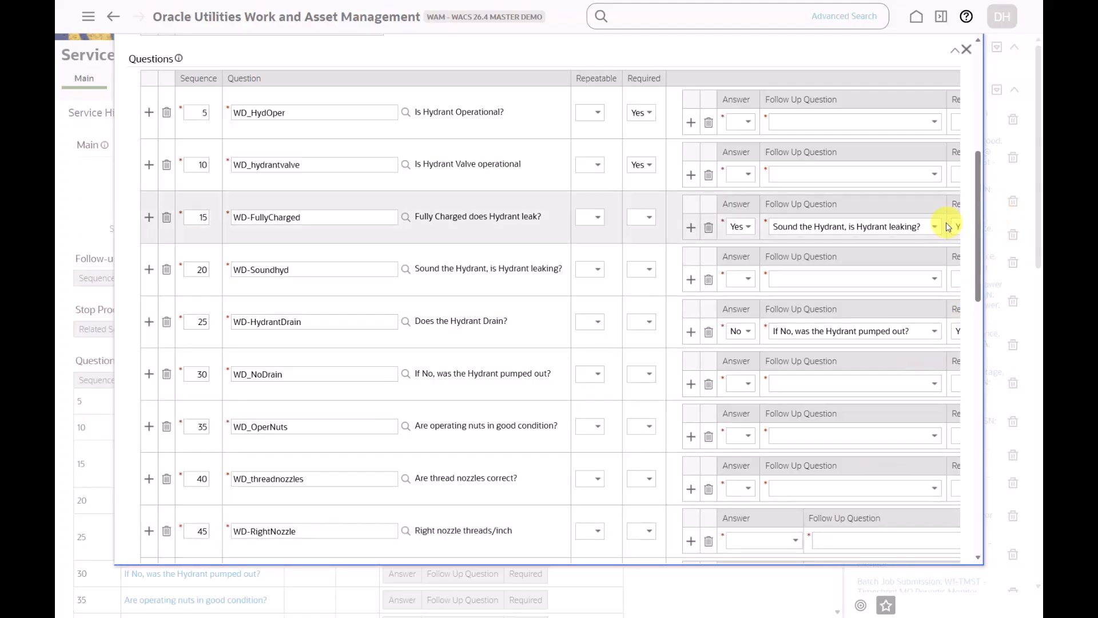
left_click_drag(980, 256, 980, 526)
left_click_drag(825, 522, 865, 524)
left_click_drag(978, 470, 979, 212)
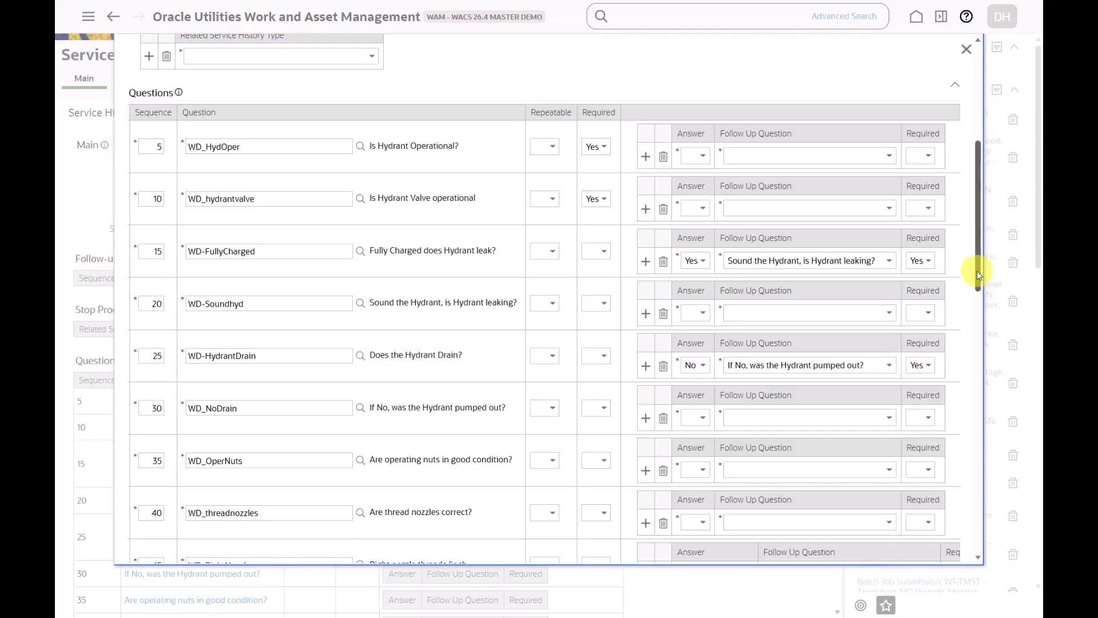
left_click_drag(978, 276, 1010, 510)
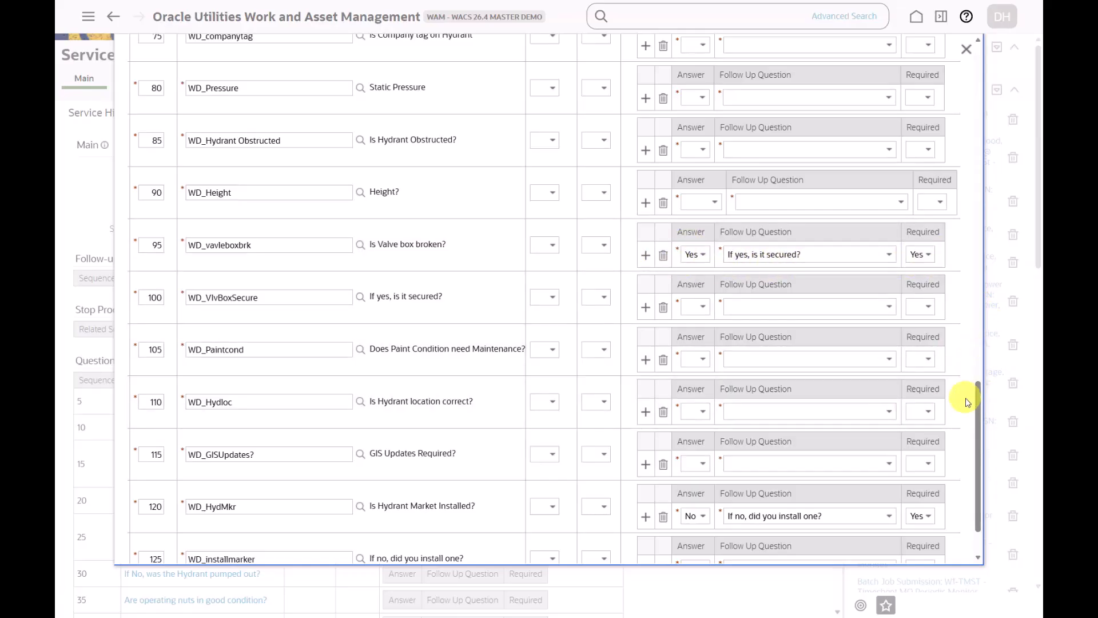
left_click_drag(978, 411, 943, 159)
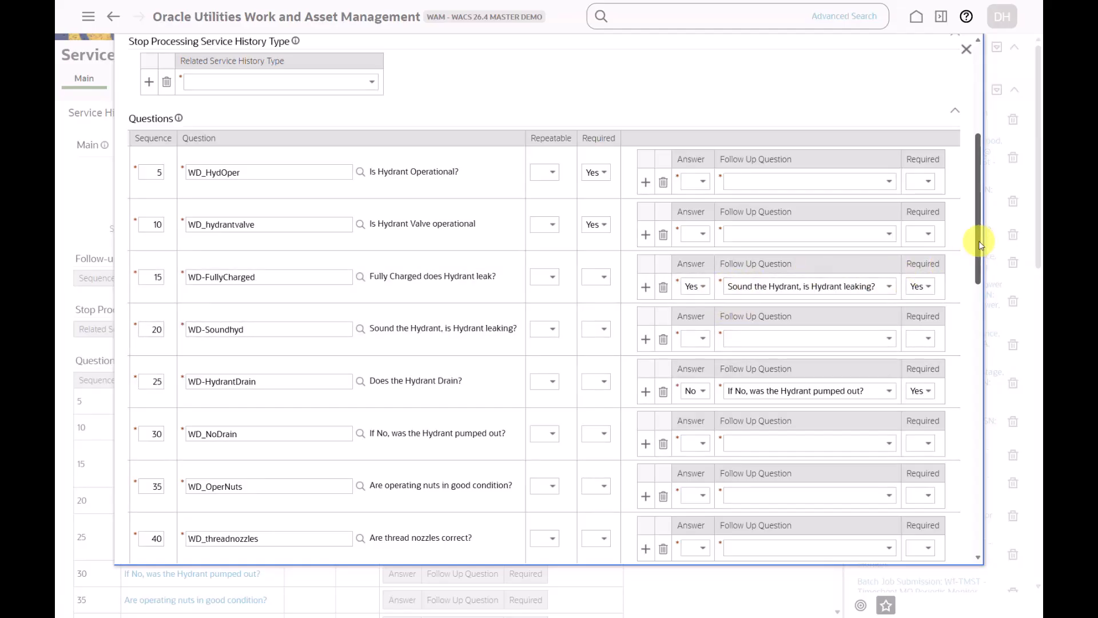
left_click_drag(978, 243, 968, 160)
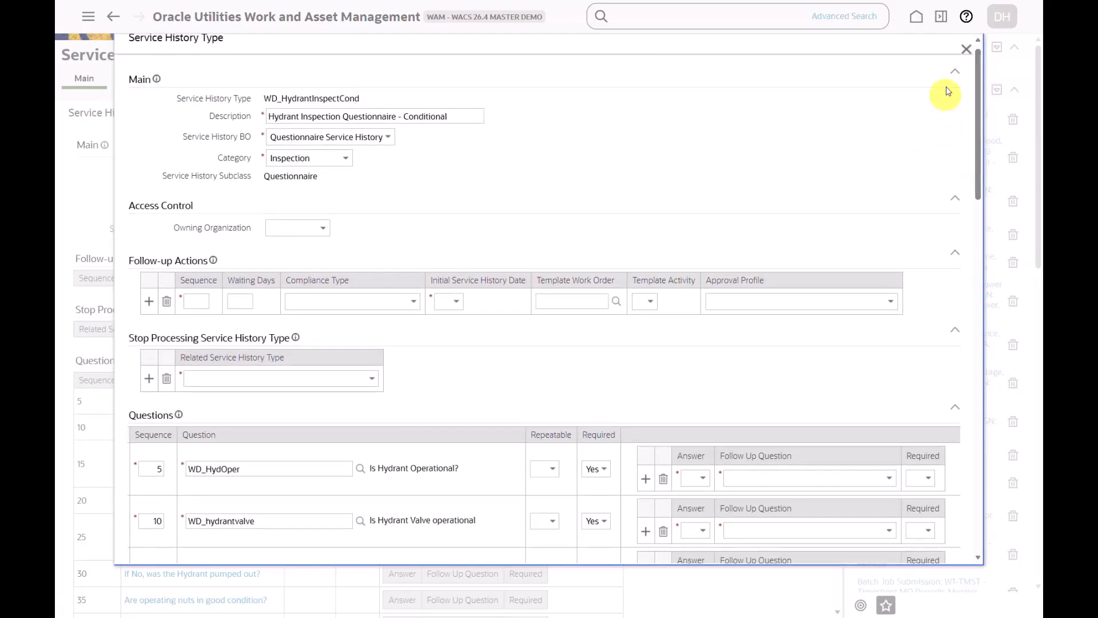
left_click(965, 53)
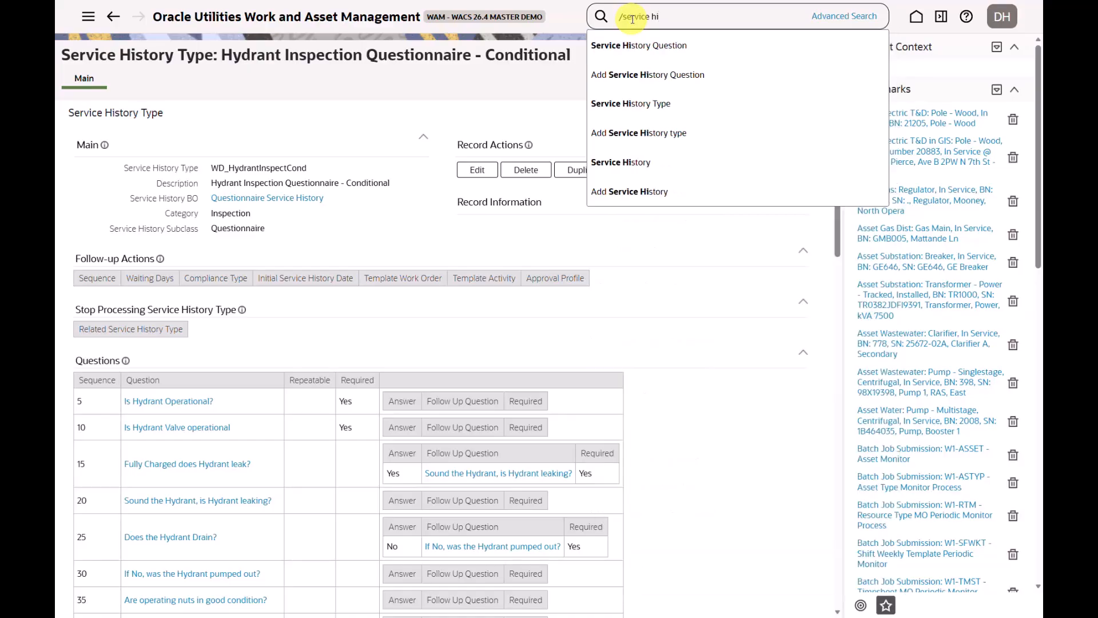
Start adding a service history record and search for its asset using the asset type Hydrant
left_click(628, 195)
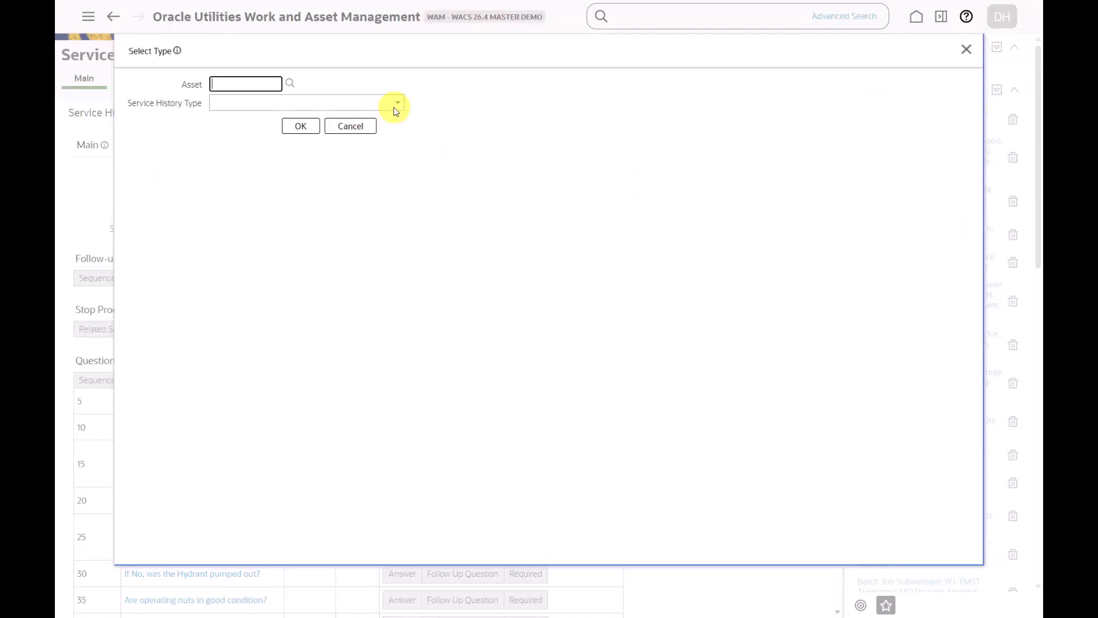
left_click(259, 85)
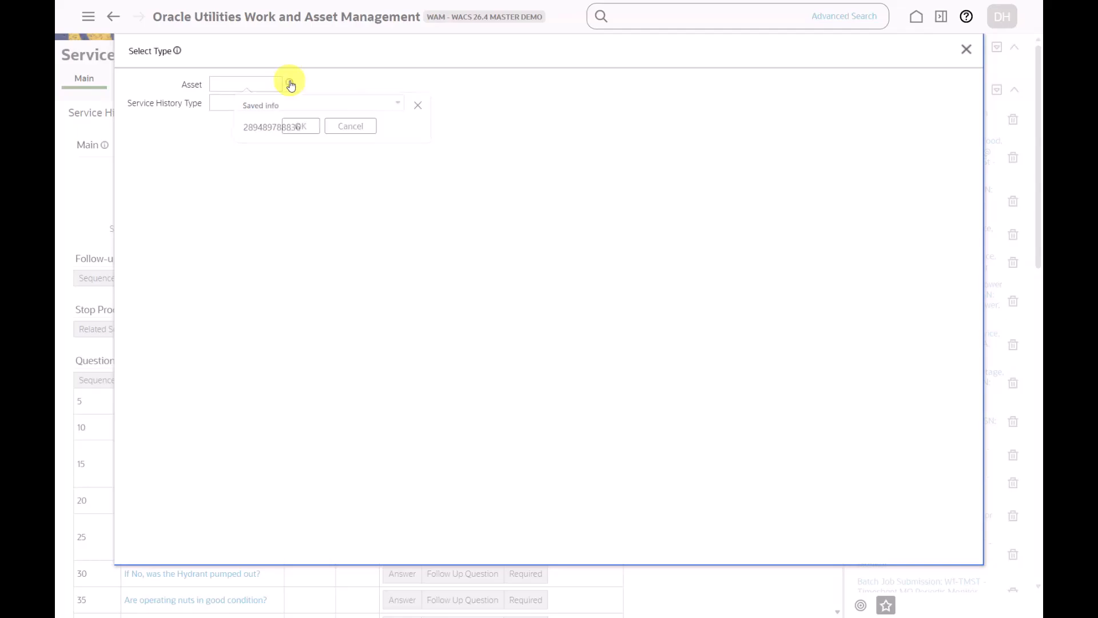
left_click(290, 85)
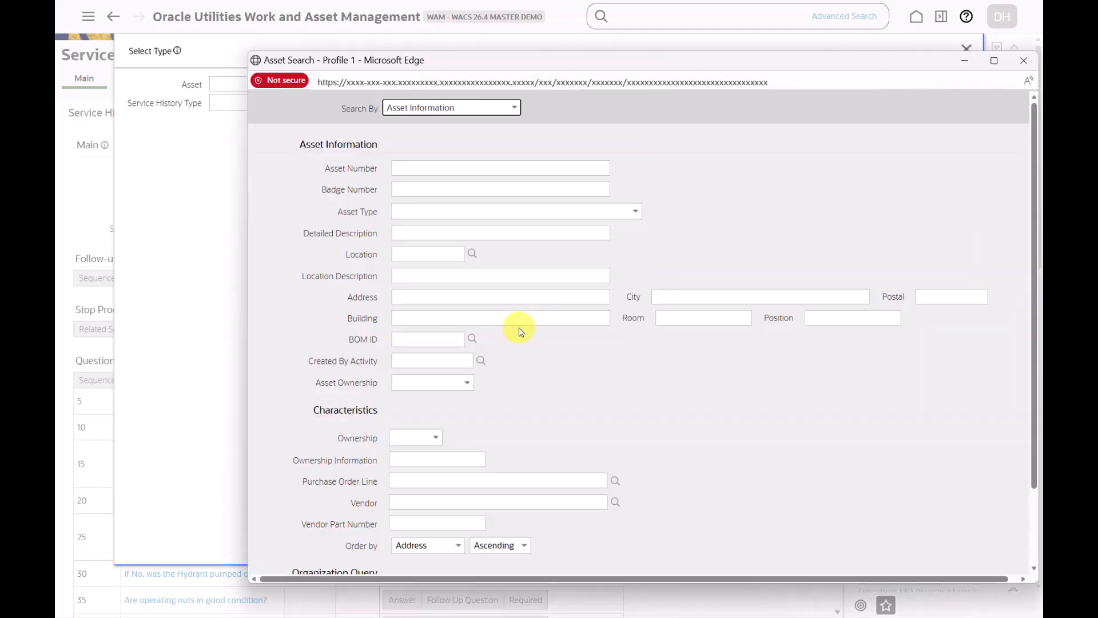
left_click(636, 212)
key("h")
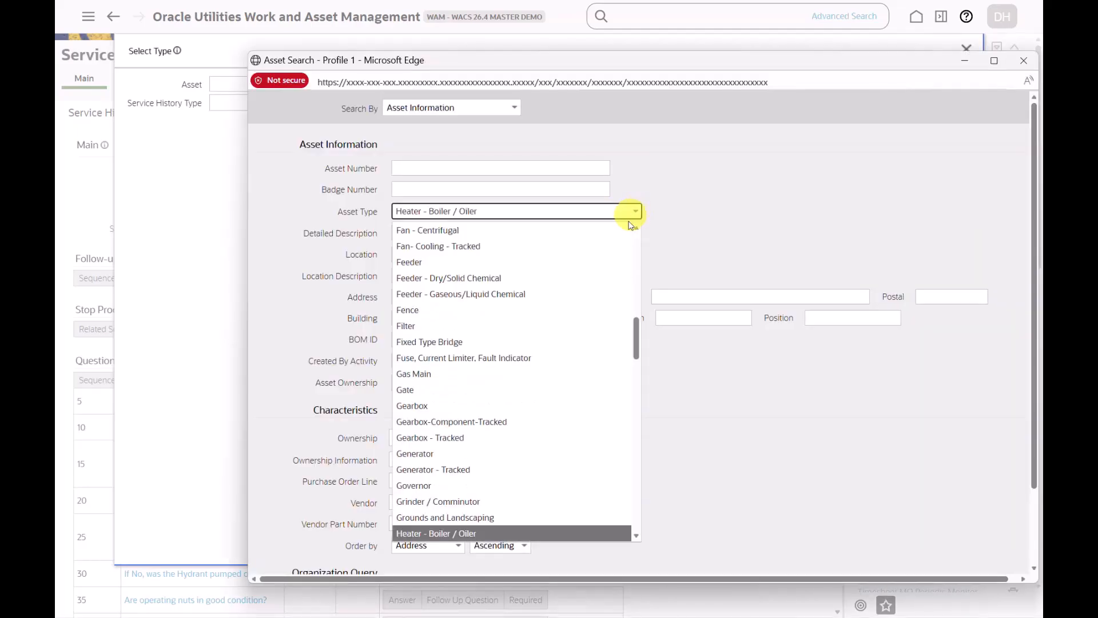
scroll(522, 318, "down", 3)
left_click(429, 403)
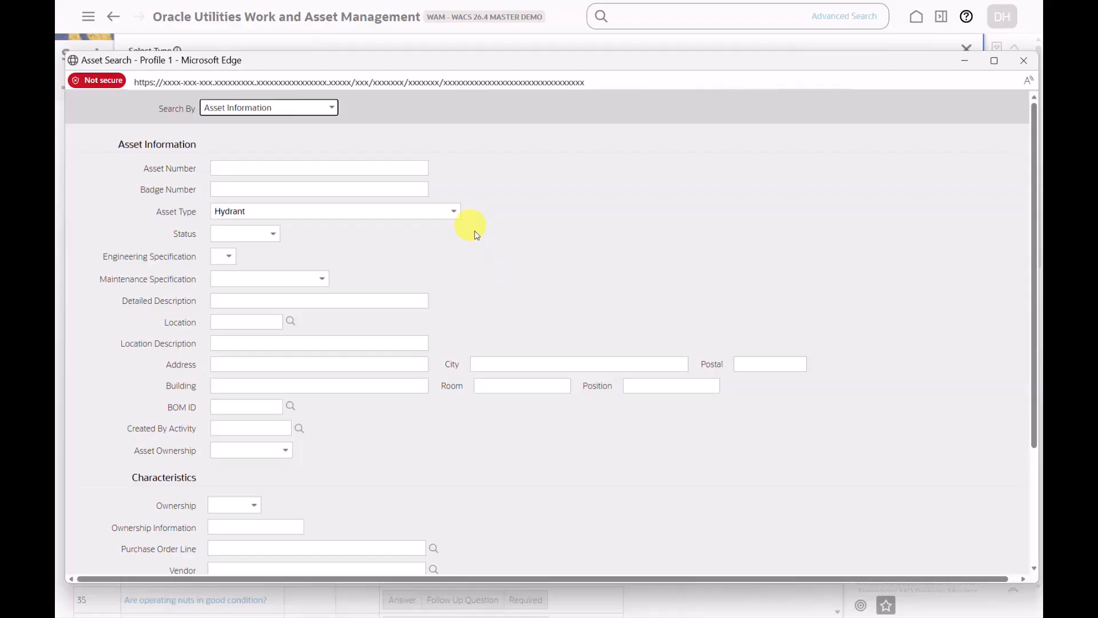
scroll(476, 235, "down", 3)
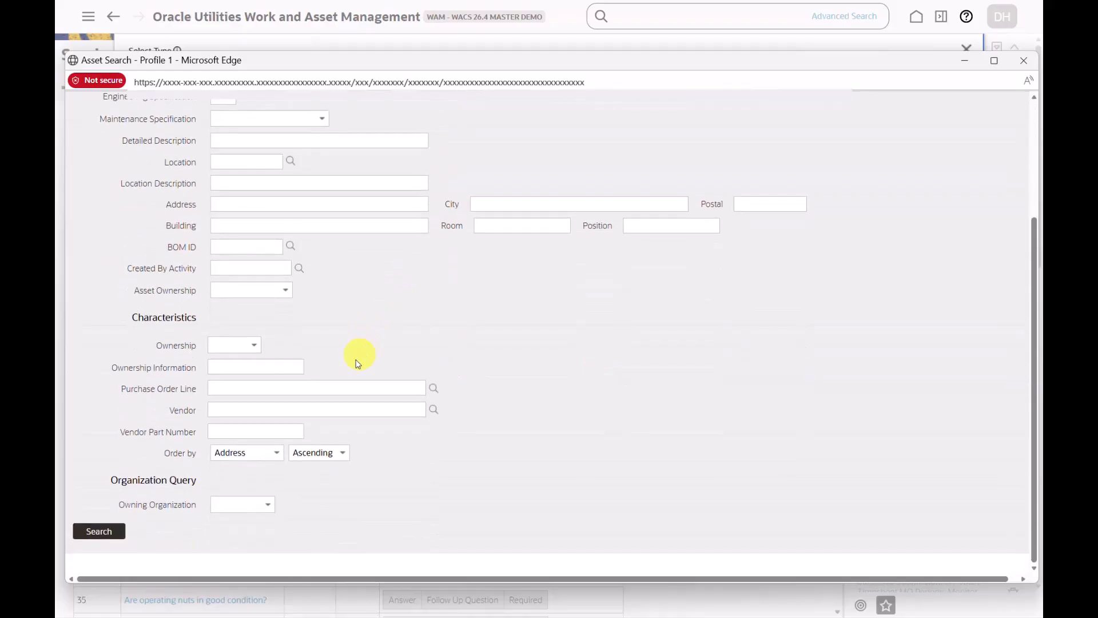
left_click(97, 530)
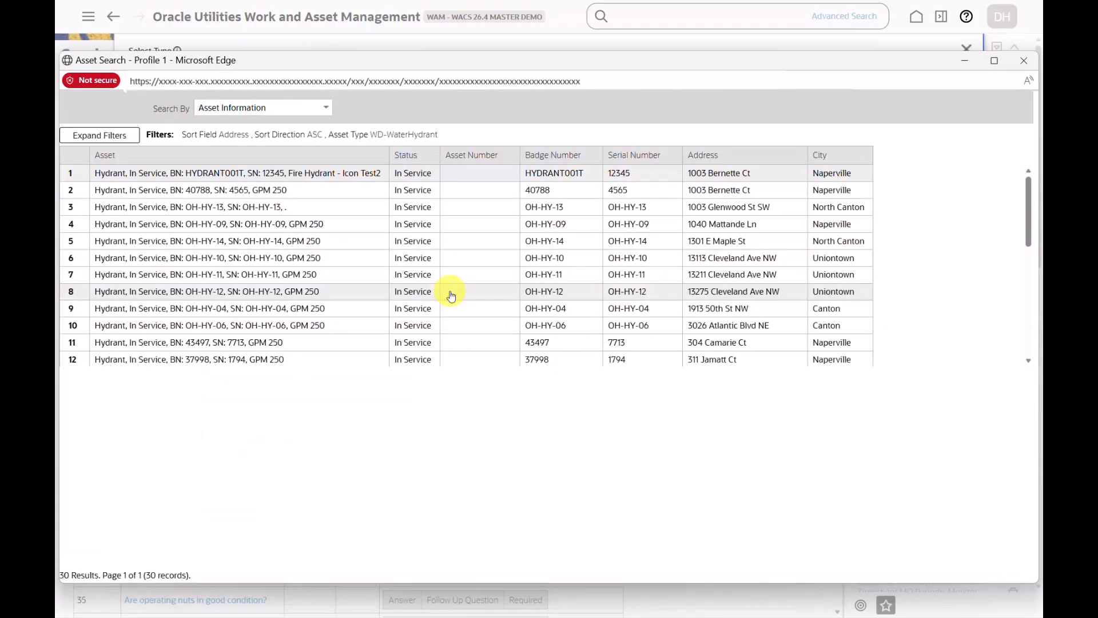
Choose hydrant OH-HY-09 as the asset and Hydrant Inspection Questionnaire - Conditional as the service history type
left_click(286, 224)
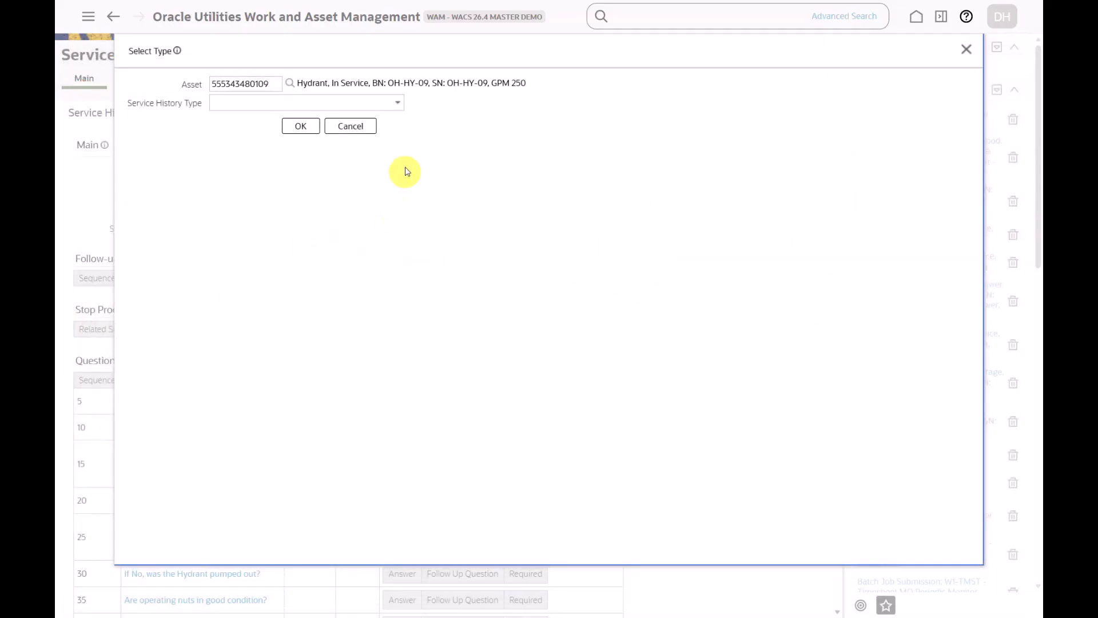
left_click(399, 104)
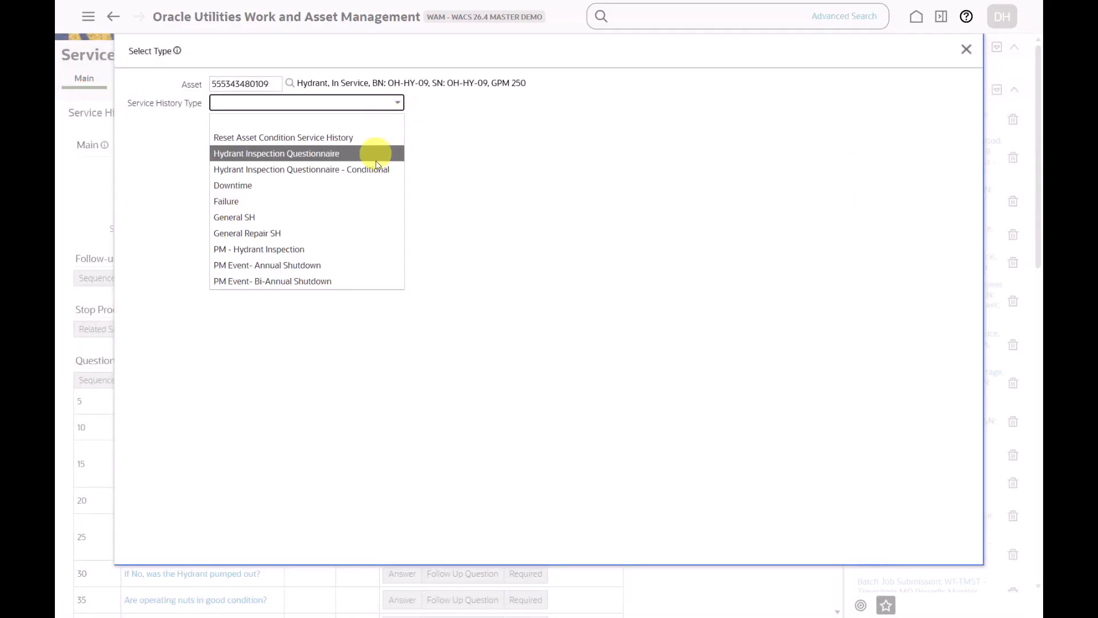
left_click(352, 173)
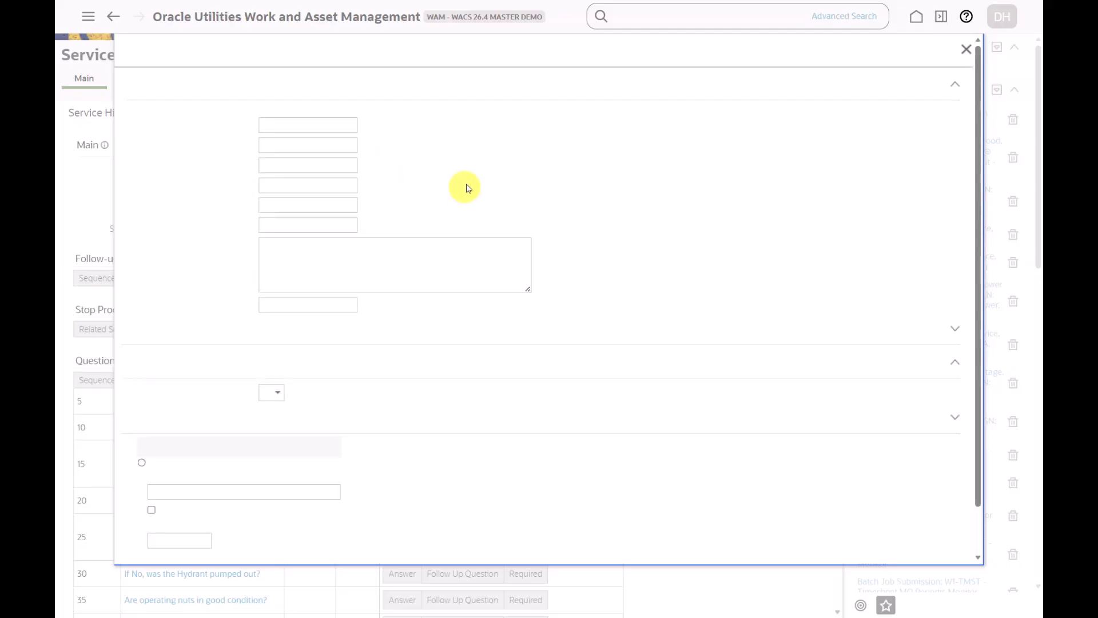
Answer Yes to the hydrant operational, valve operational, fully charged leak and sound-the-hydrant leaking questions
scroll(449, 276, "down", 1)
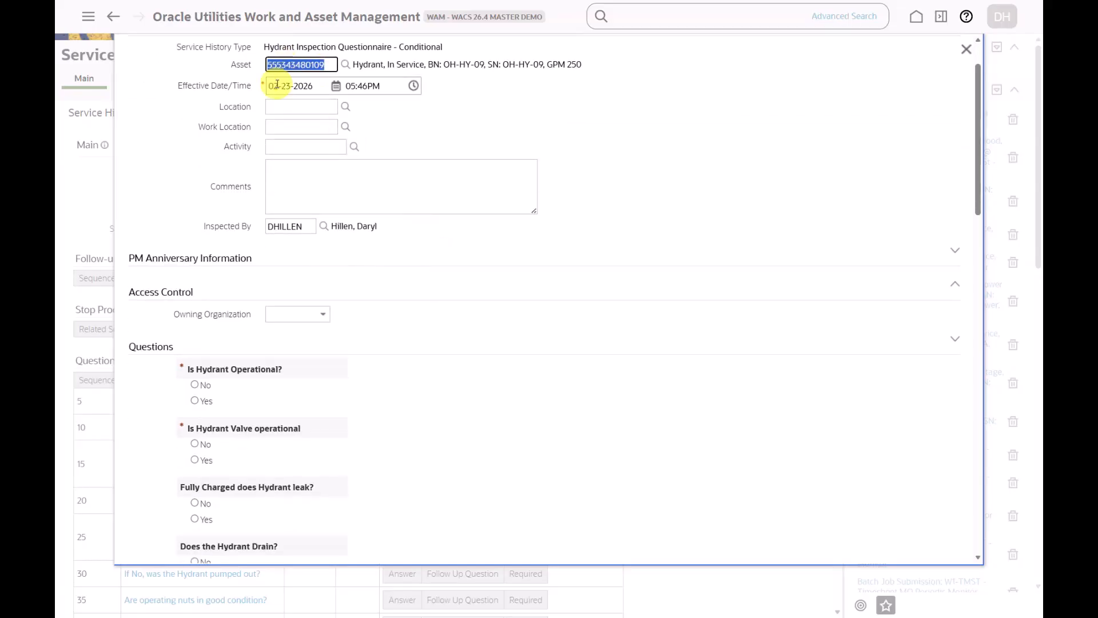
scroll(403, 255, "down", 3)
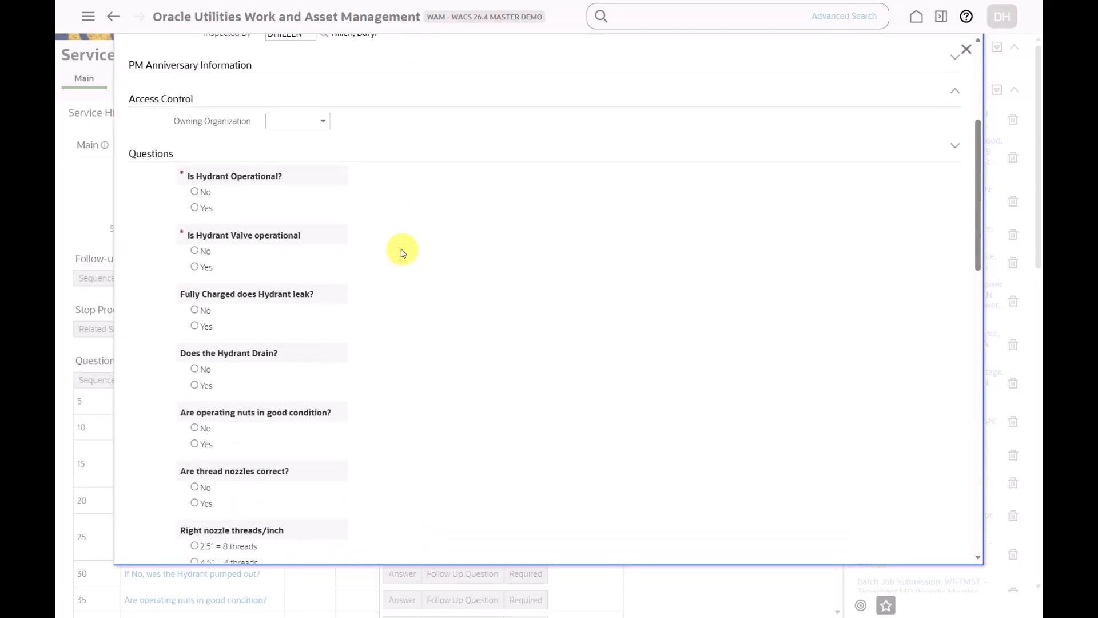
left_click(195, 209)
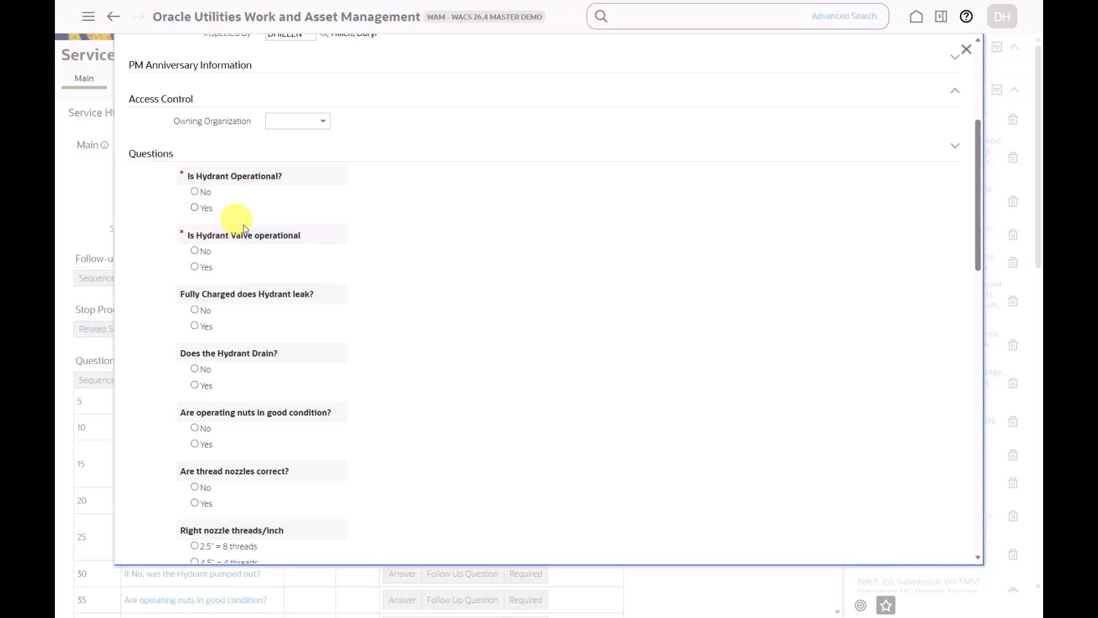
left_click(206, 268)
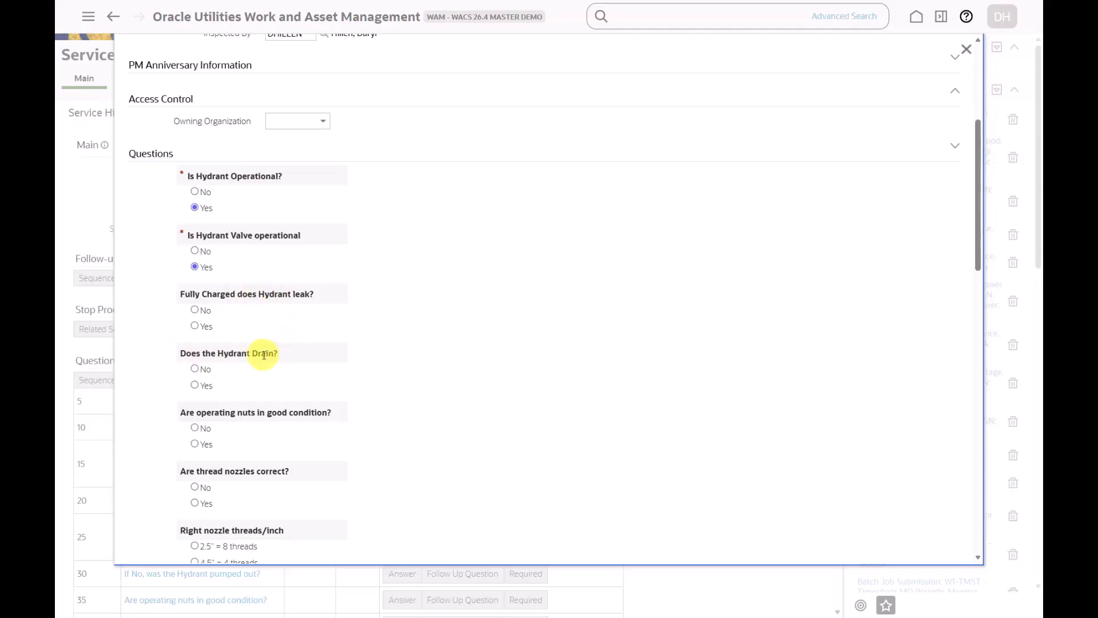
left_click(195, 327)
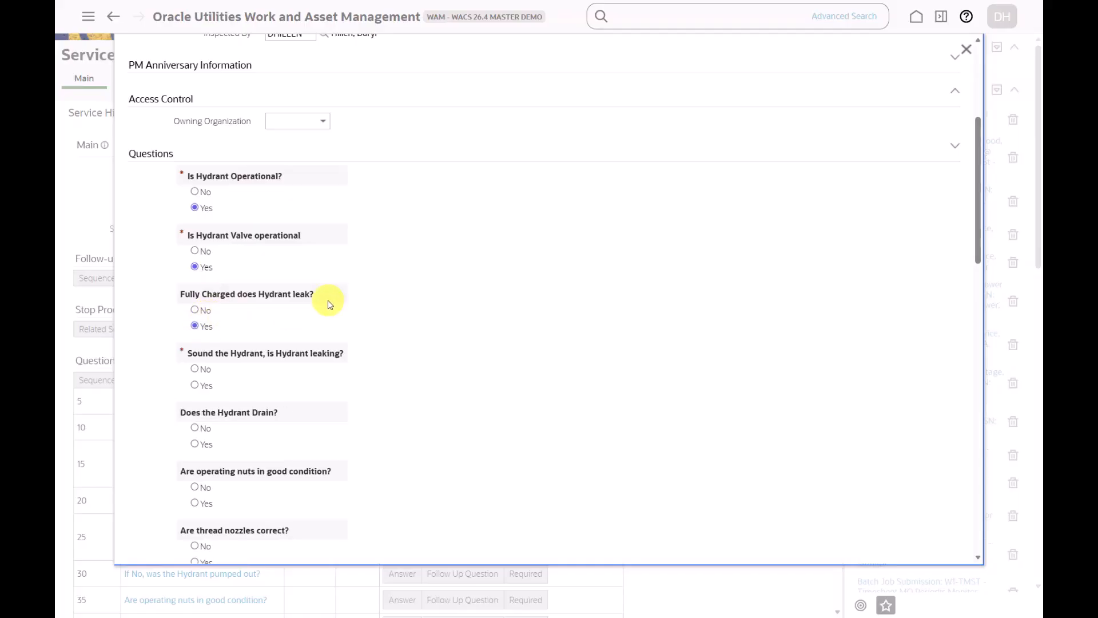
left_click(207, 385)
Answer No to whether the hydrant drains and Yes to whether it was pumped out
left_click(195, 428)
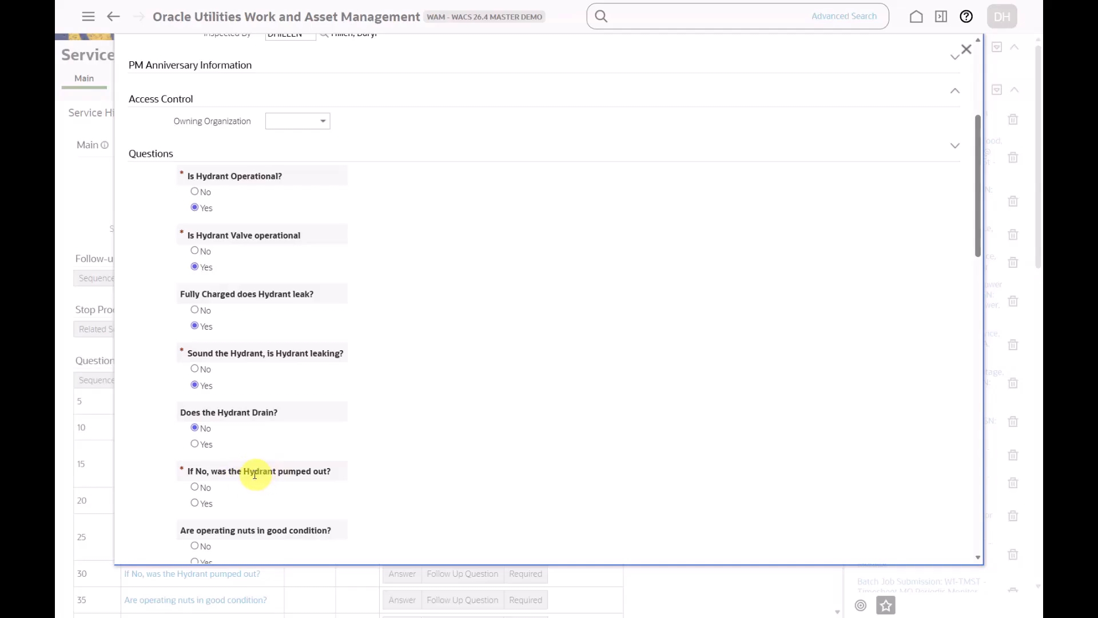
left_click(195, 504)
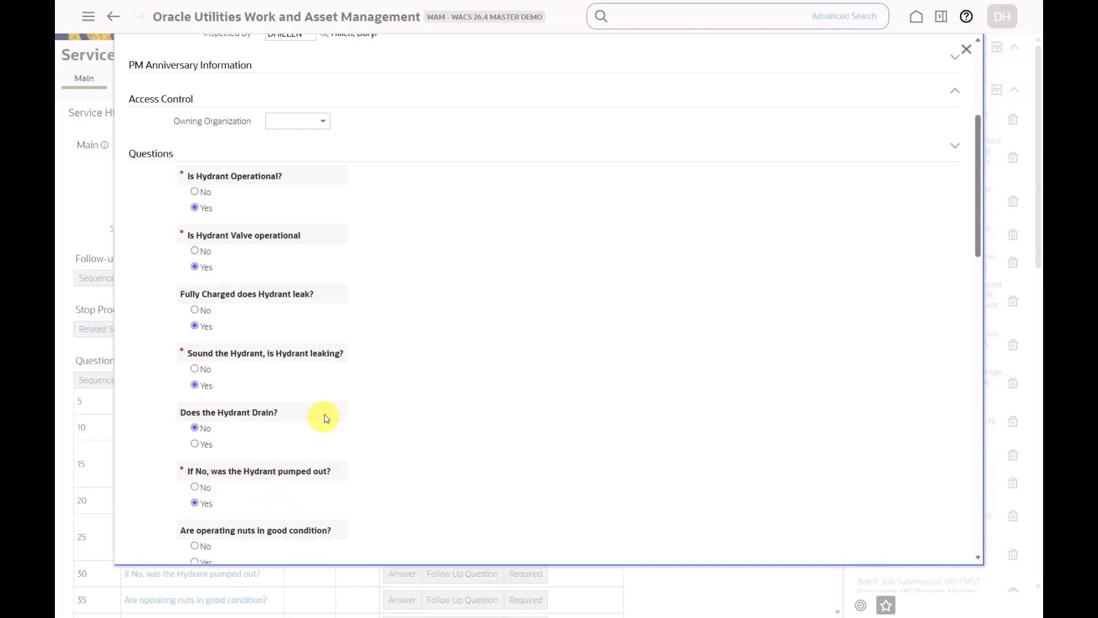
Change the answer to "Does the Hydrant Drain?" to Yes
scroll(324, 411, "down", 1)
scroll(326, 414, "down", 1)
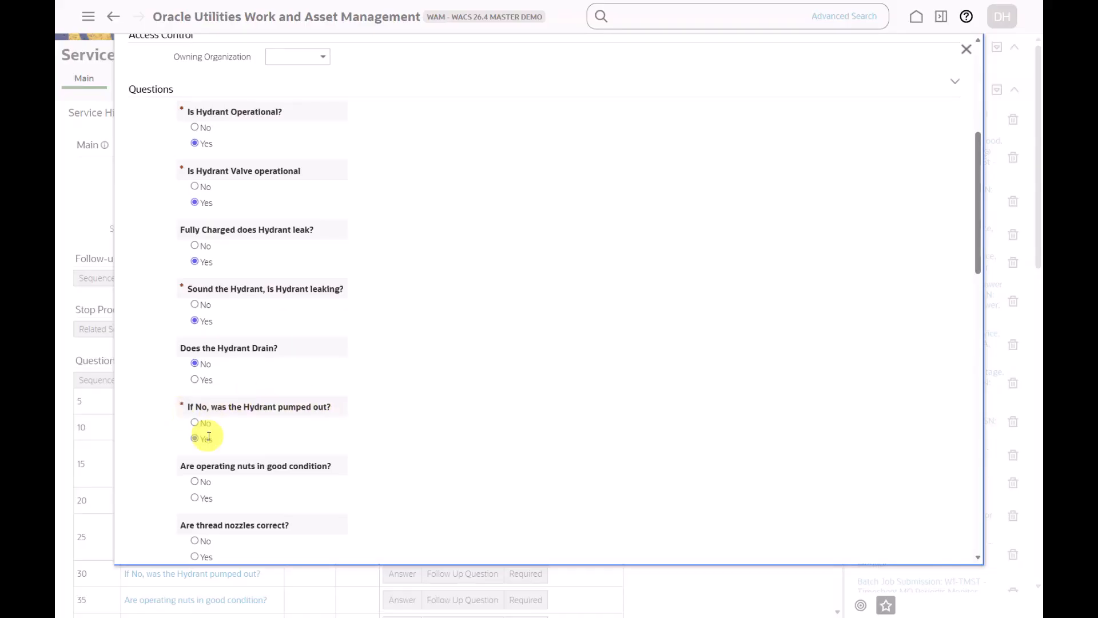
left_click(194, 365)
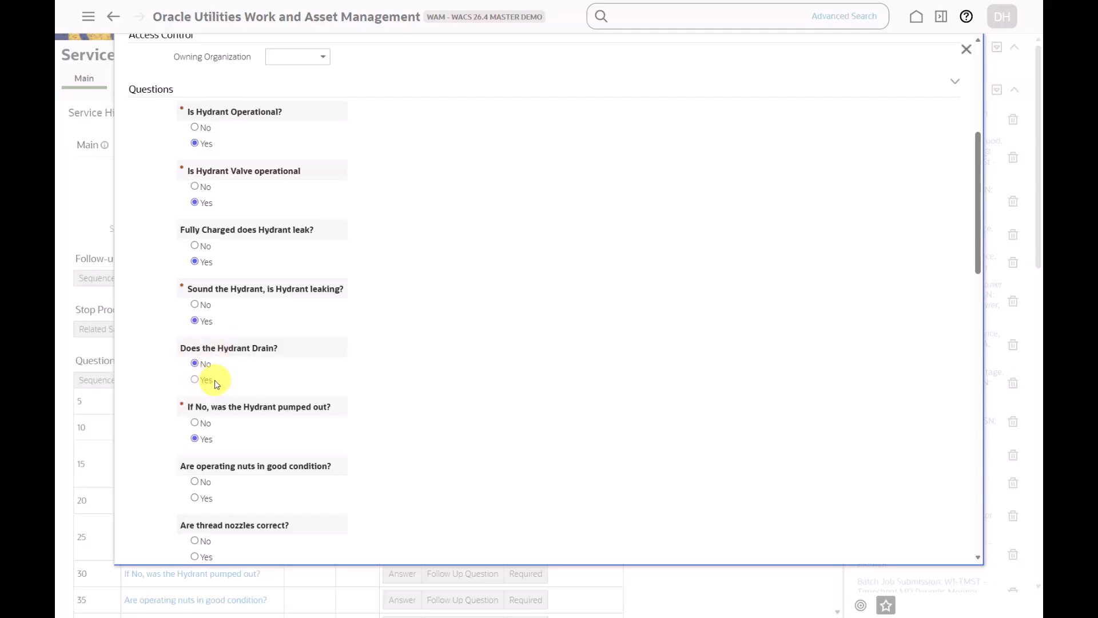
left_click(215, 382)
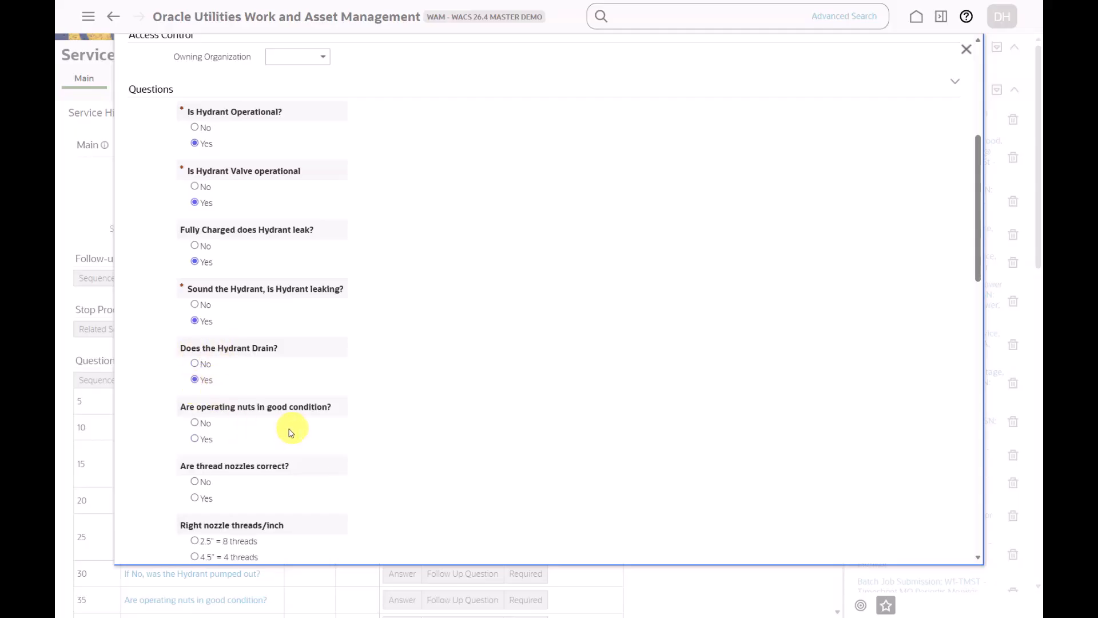